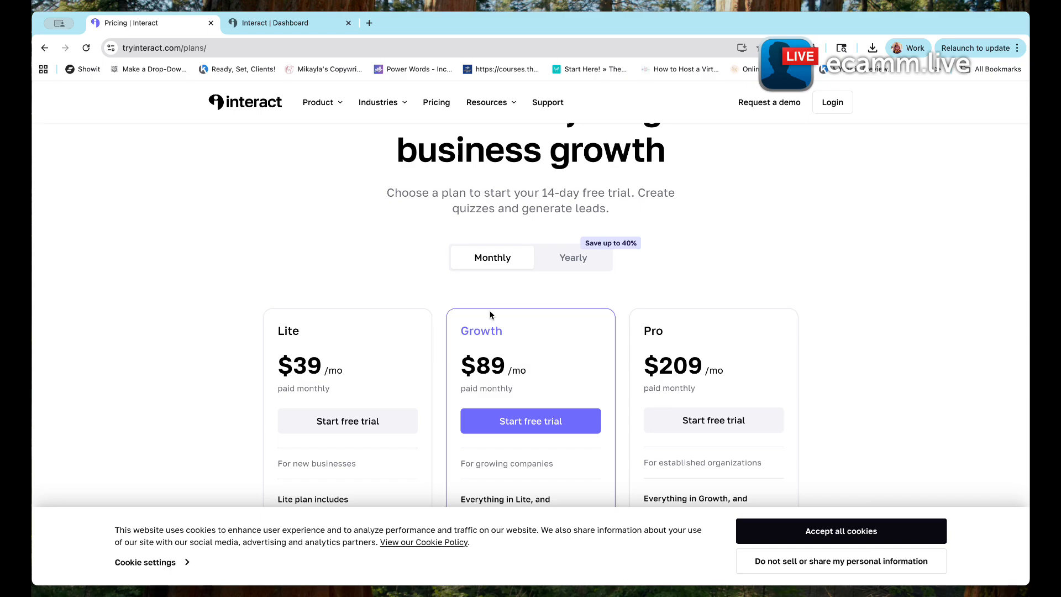
Step: Compare the monthly prices and included features of the Lite, Growth and Pro plans
{"action": "scroll", "coordinate": [490, 315], "scroll_direction": "down", "scroll_amount": 3}
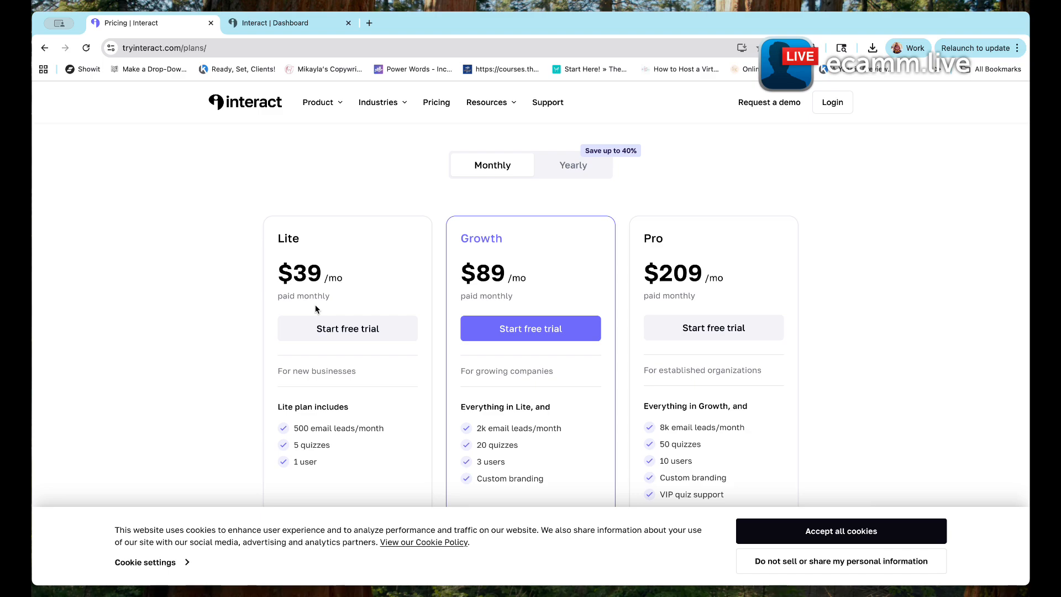
{"action": "scroll", "coordinate": [315, 307], "scroll_direction": "down", "scroll_amount": 1}
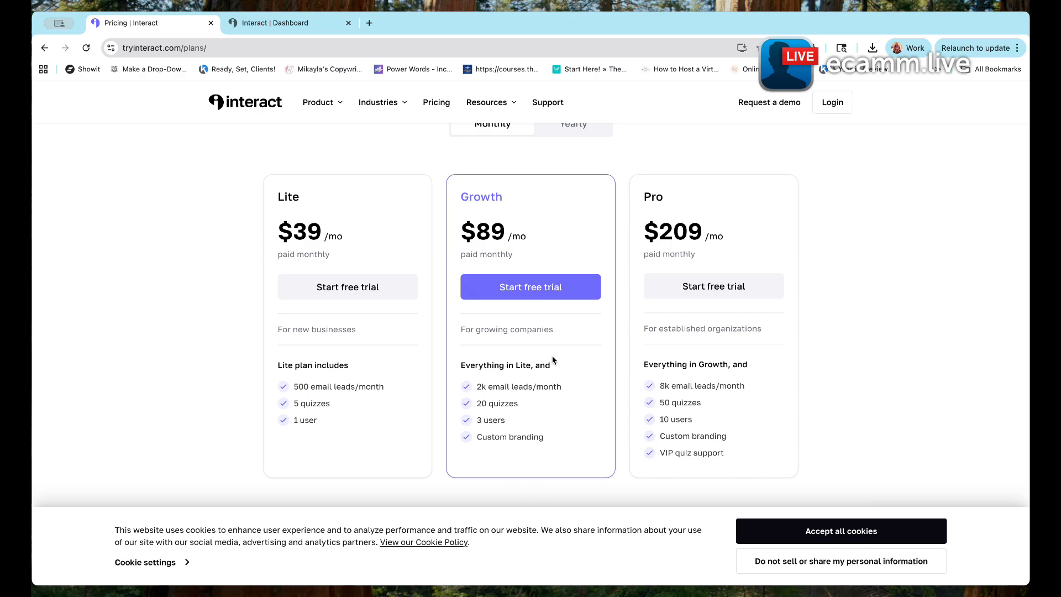
{"action": "scroll", "coordinate": [552, 360], "scroll_direction": "up", "scroll_amount": 1}
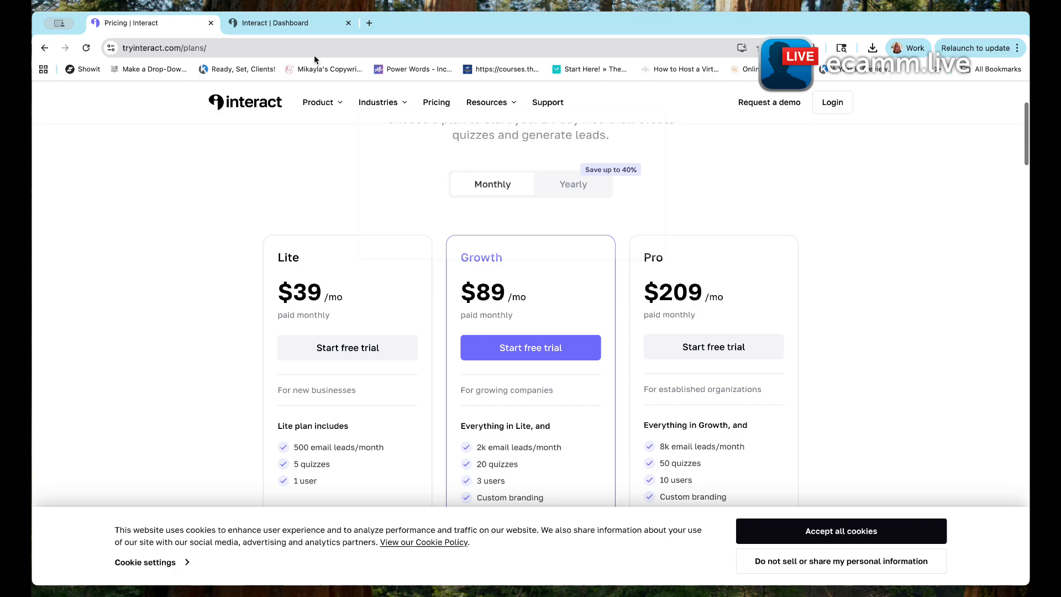
Step: Review the new-quiz creation methods and the quiz types offered when starting from scratch, and return to the quiz list
{"action": "left_click", "coordinate": [298, 23]}
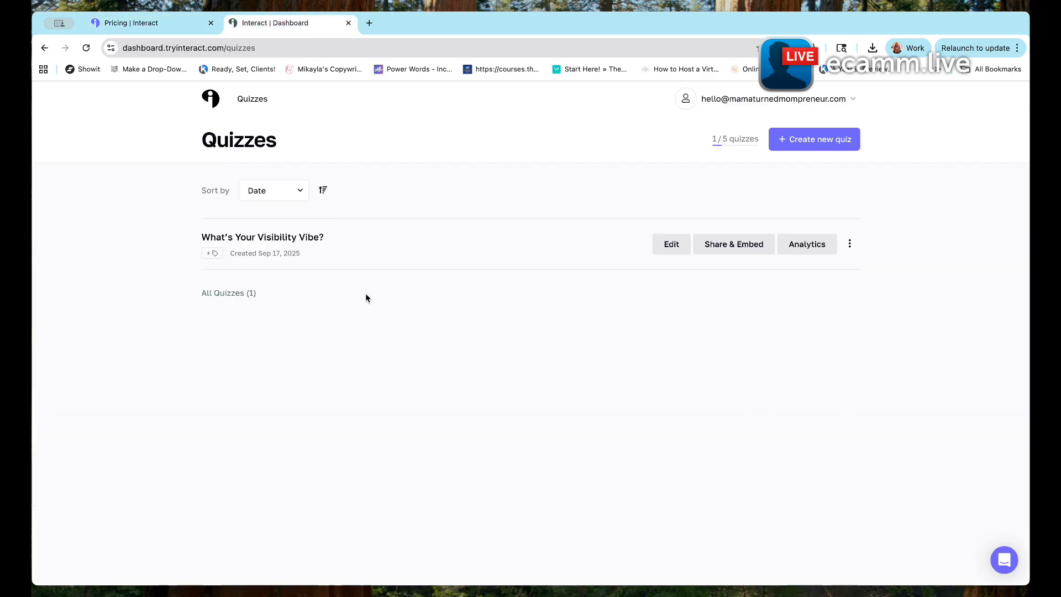
{"action": "left_click", "coordinate": [803, 140]}
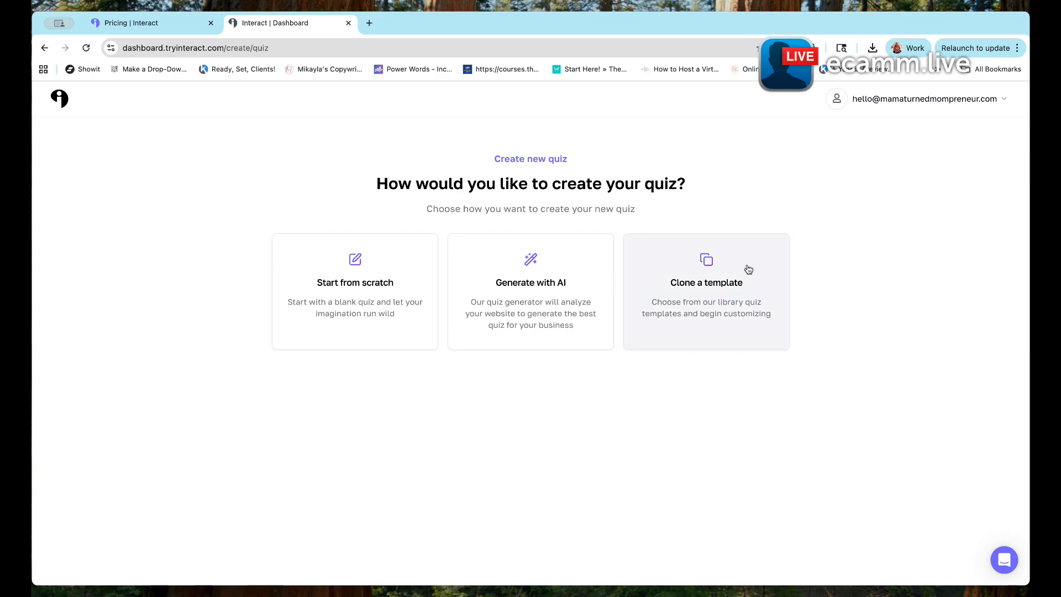
{"action": "left_click", "coordinate": [368, 314]}
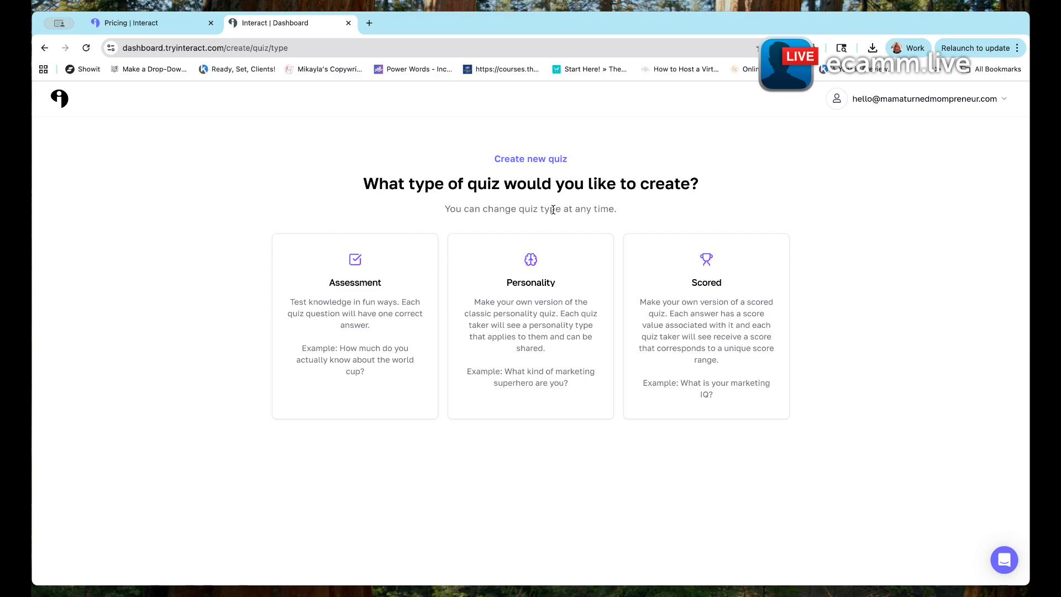
{"action": "left_click", "coordinate": [60, 101]}
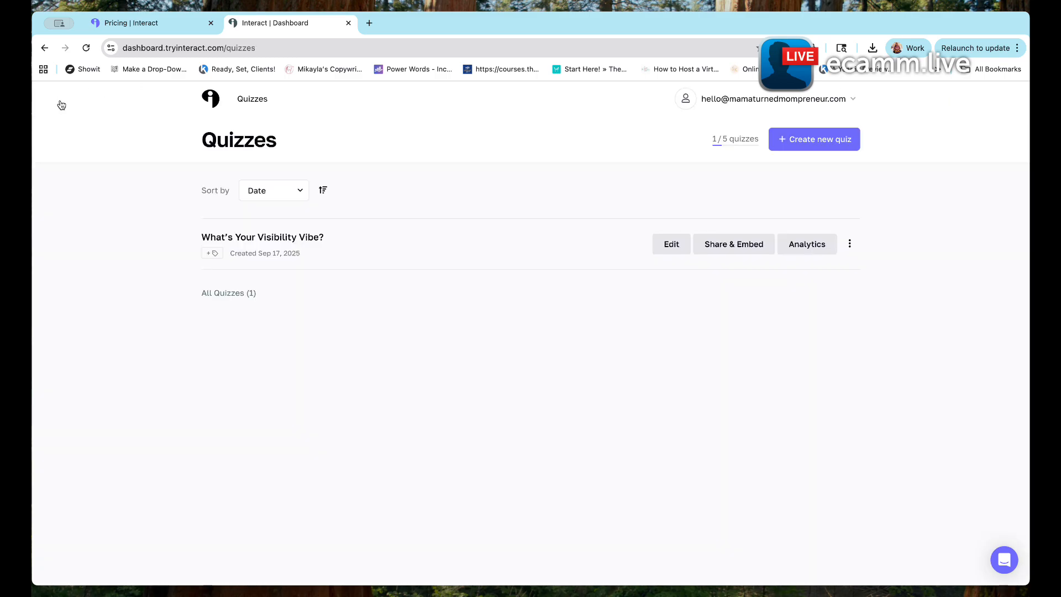
Step: Open the "What's Your Visibility Vibe?" quiz for editing and review its cover image, introduction text and TAKE QUIZ button
{"action": "left_click", "coordinate": [668, 251]}
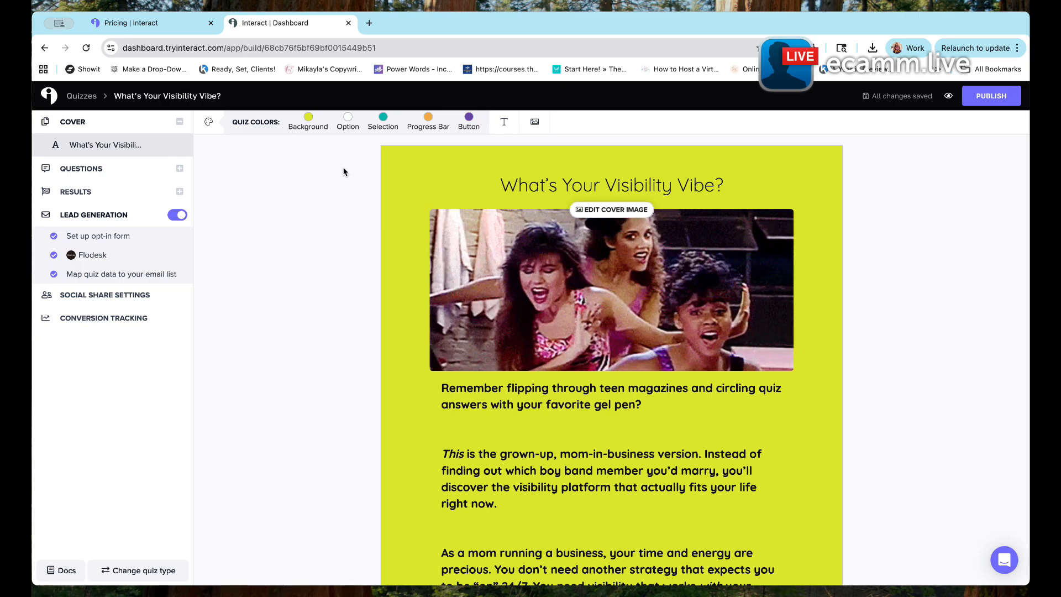
{"action": "scroll", "coordinate": [344, 172], "scroll_direction": "down", "scroll_amount": 1}
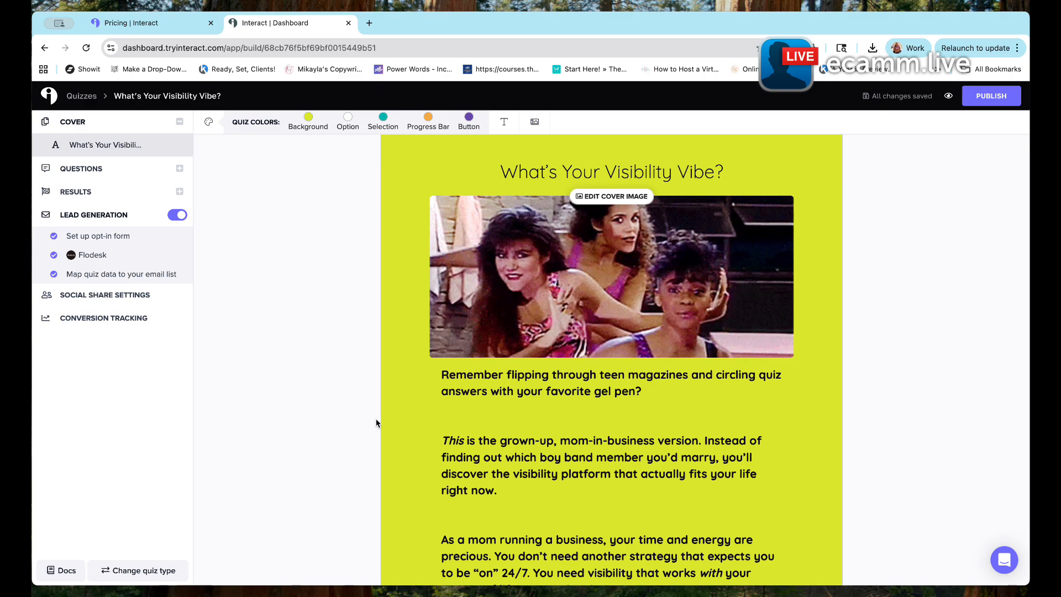
{"action": "scroll", "coordinate": [376, 423], "scroll_direction": "down", "scroll_amount": 1}
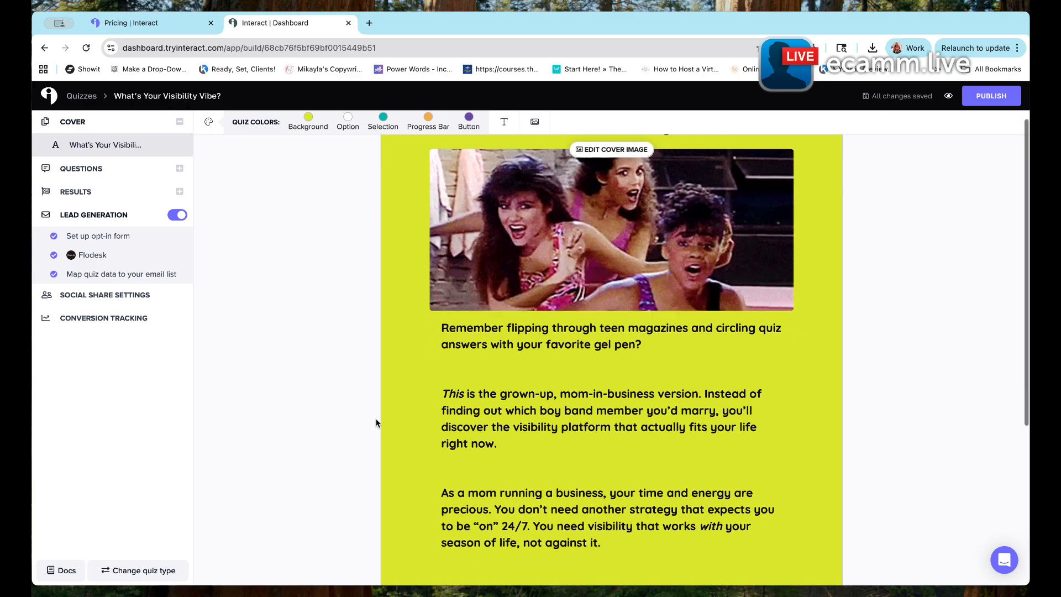
{"action": "scroll", "coordinate": [376, 423], "scroll_direction": "down", "scroll_amount": 5}
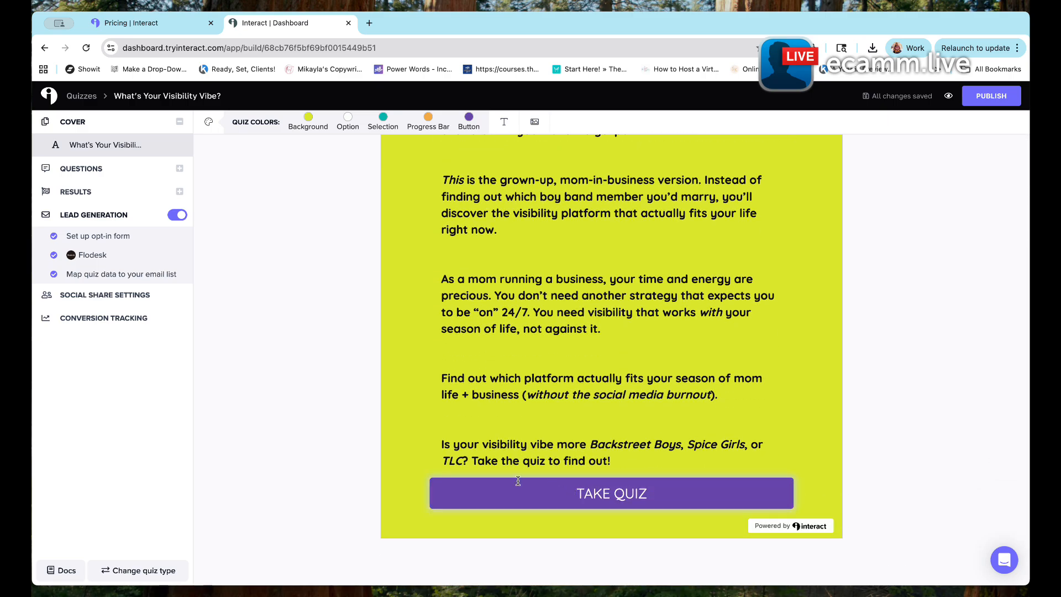
{"action": "scroll", "coordinate": [518, 481], "scroll_direction": "up", "scroll_amount": 6}
{"action": "scroll", "coordinate": [463, 459], "scroll_direction": "down", "scroll_amount": 7}
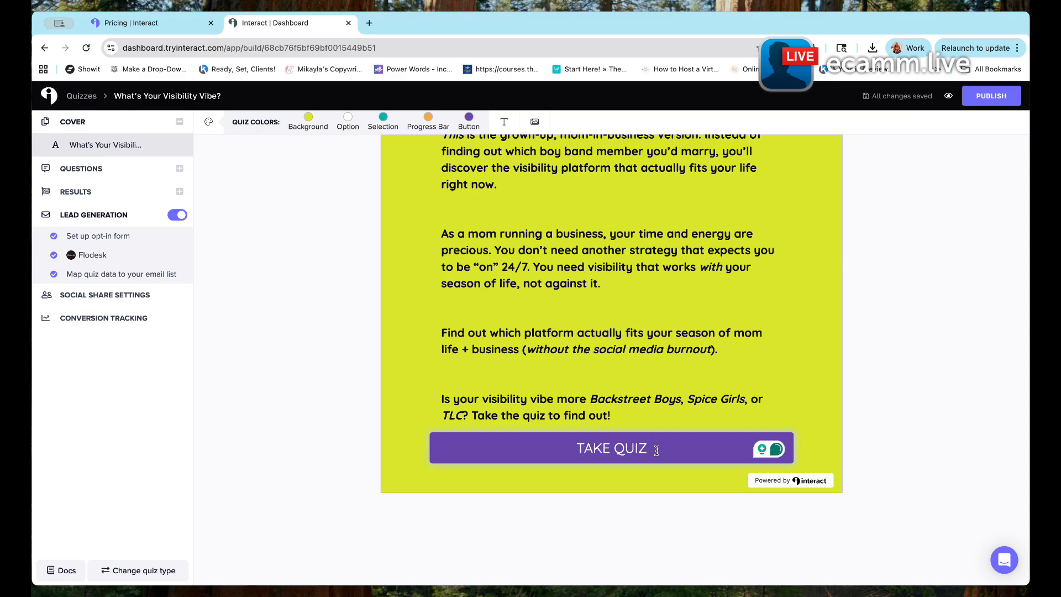
{"action": "scroll", "coordinate": [473, 347], "scroll_direction": "up", "scroll_amount": 2}
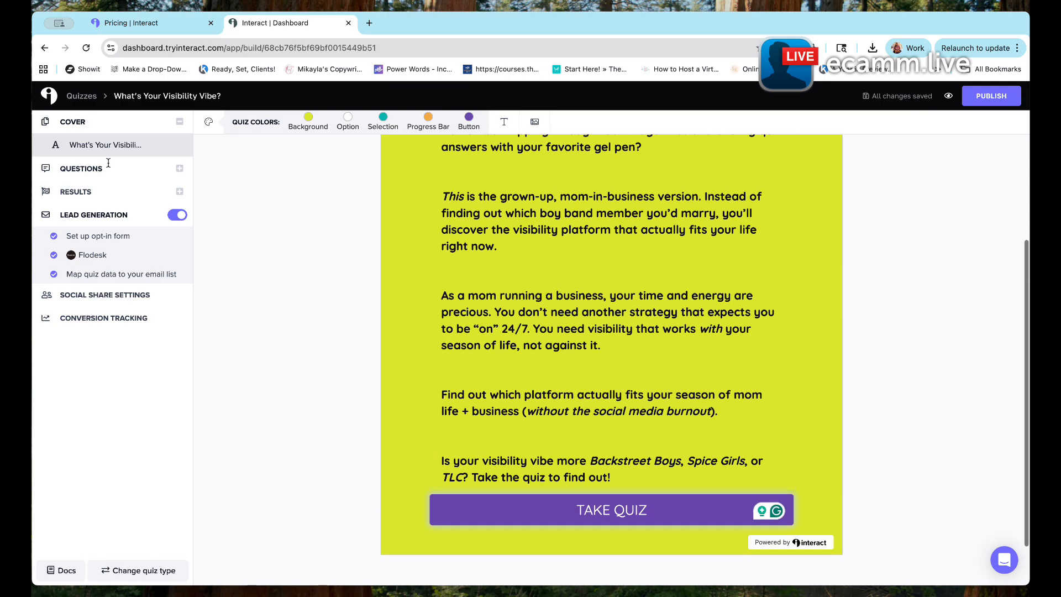
Step: Review the quiz's first question with its answers, and the Podcasting result page
{"action": "left_click", "coordinate": [97, 177]}
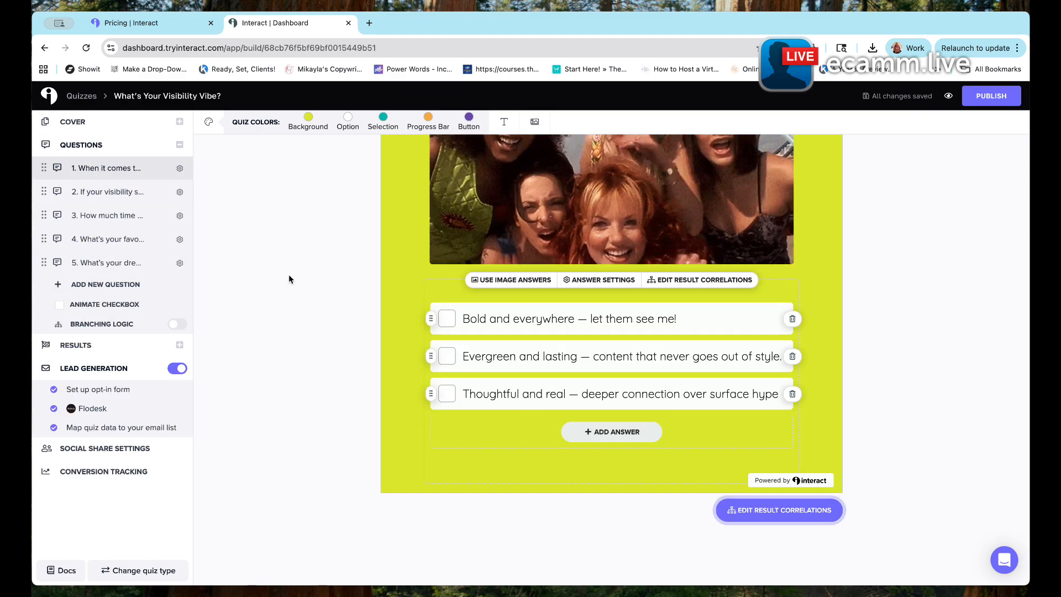
{"action": "scroll", "coordinate": [289, 274], "scroll_direction": "up", "scroll_amount": 3}
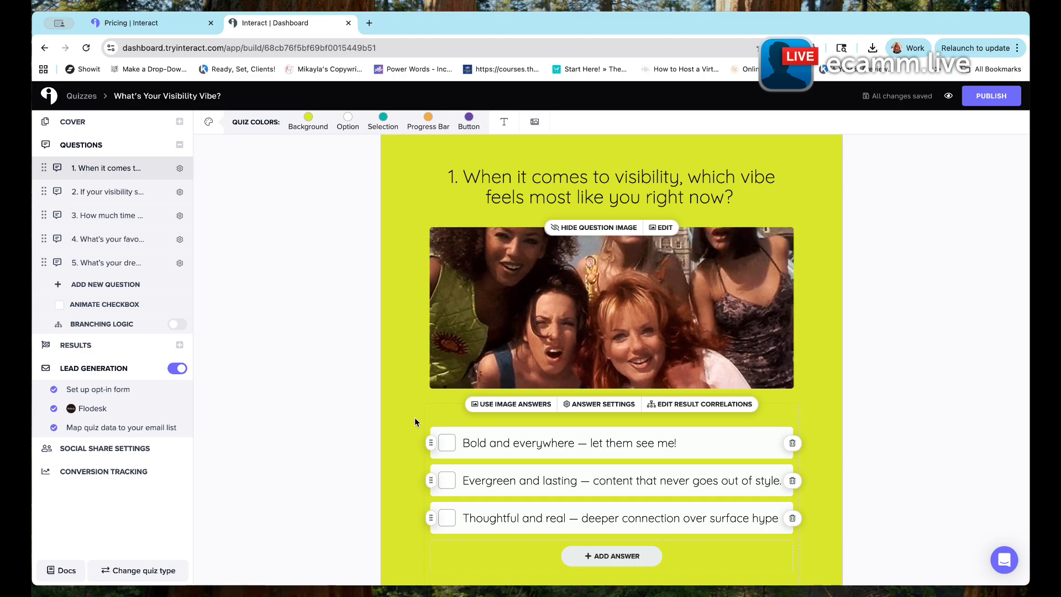
{"action": "left_click", "coordinate": [109, 351]}
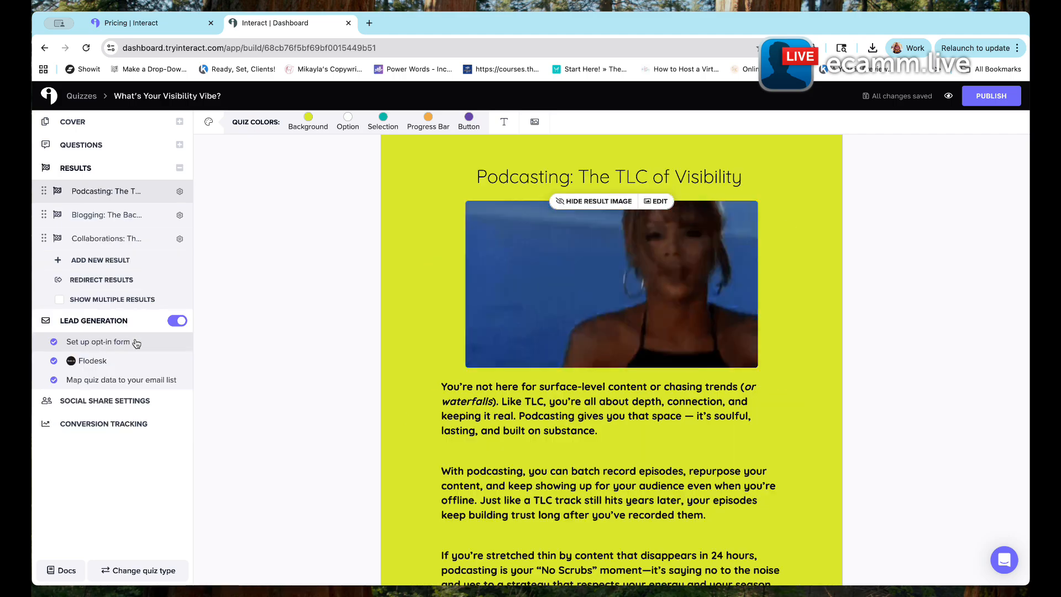
{"action": "scroll", "coordinate": [389, 370], "scroll_direction": "down", "scroll_amount": 2}
{"action": "scroll", "coordinate": [389, 370], "scroll_direction": "down", "scroll_amount": 2}
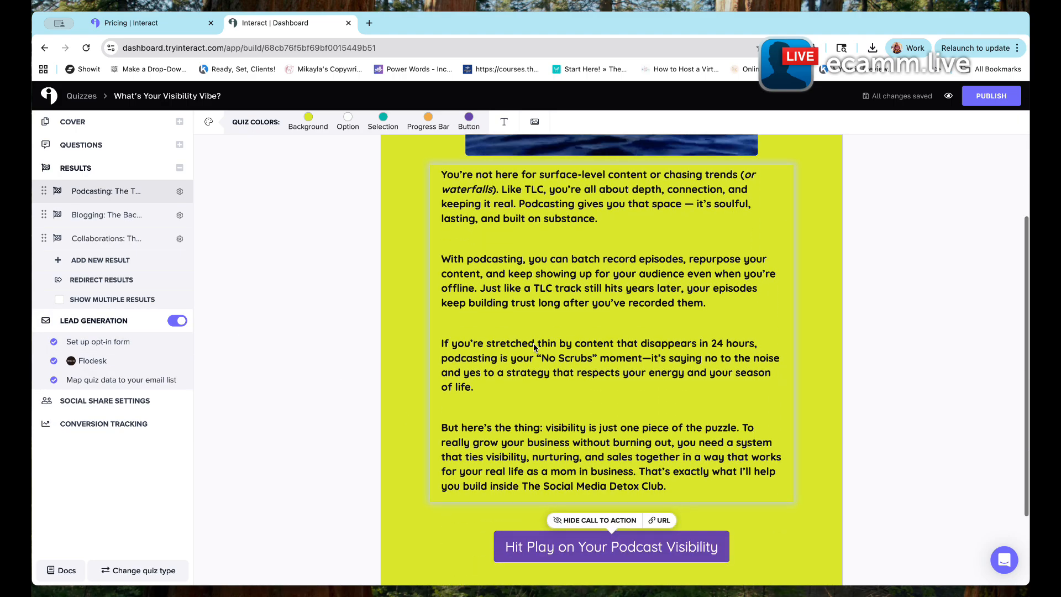
{"action": "scroll", "coordinate": [533, 343], "scroll_direction": "up", "scroll_amount": 3}
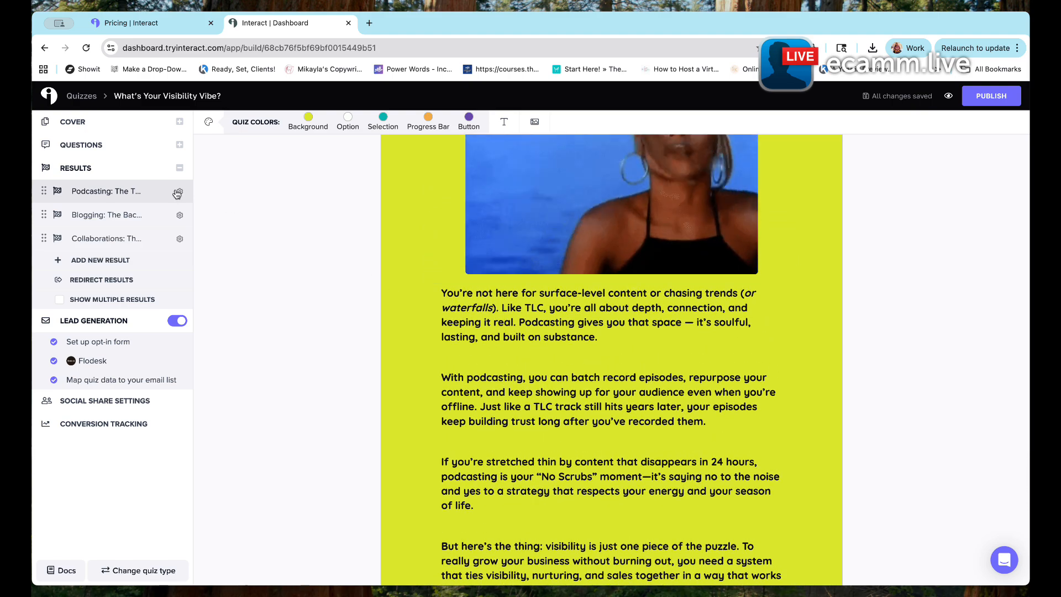
Step: Inspect the result correlations and the answer settings of the first question, and close both
{"action": "left_click", "coordinate": [131, 148]}
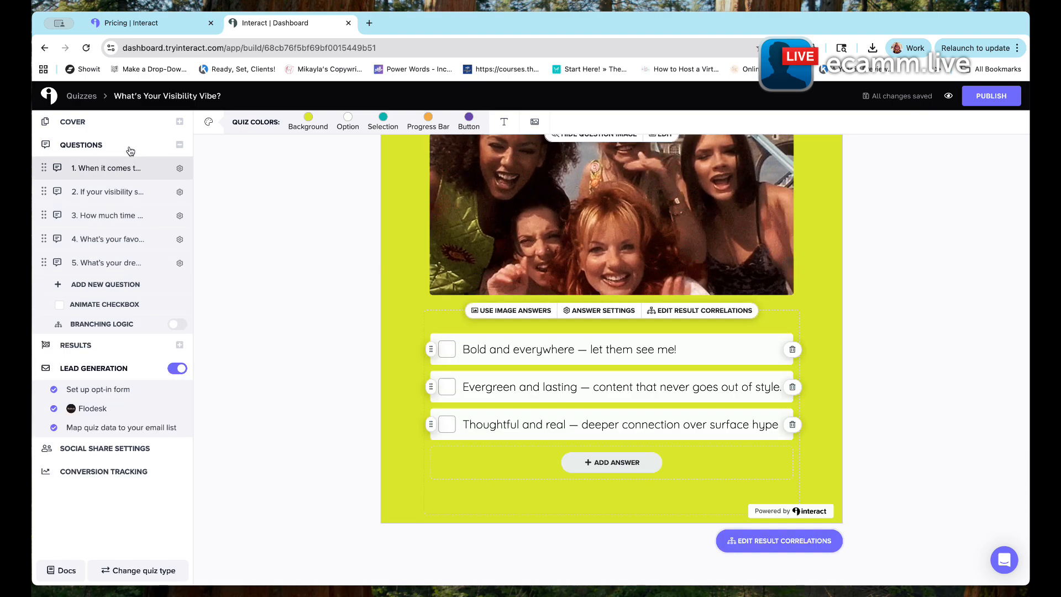
{"action": "left_click", "coordinate": [667, 349]}
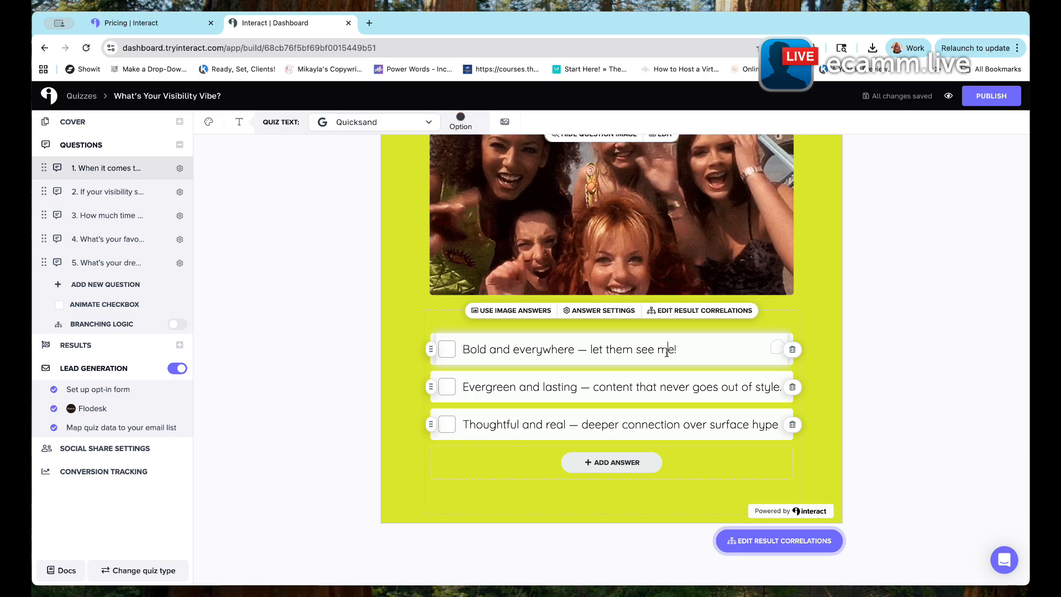
{"action": "left_click", "coordinate": [691, 311]}
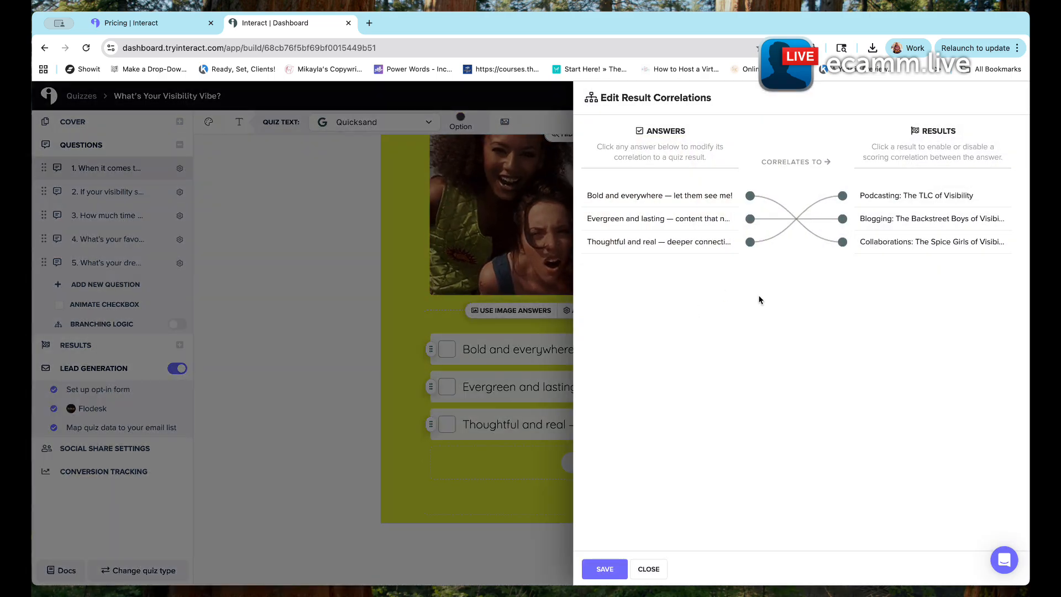
{"action": "left_click", "coordinate": [379, 303]}
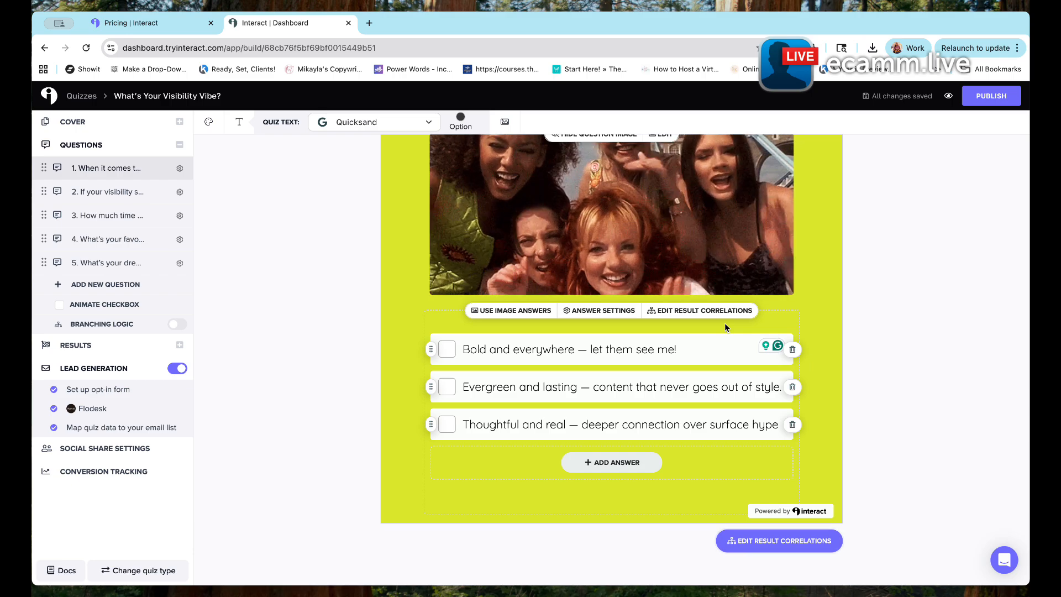
{"action": "left_click", "coordinate": [608, 312]}
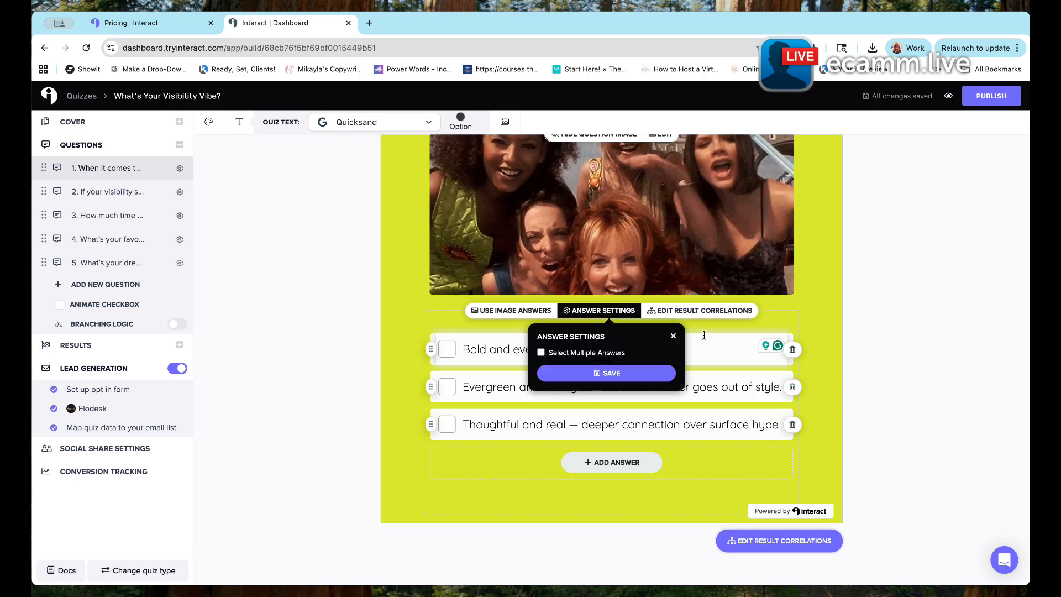
{"action": "left_click", "coordinate": [673, 337]}
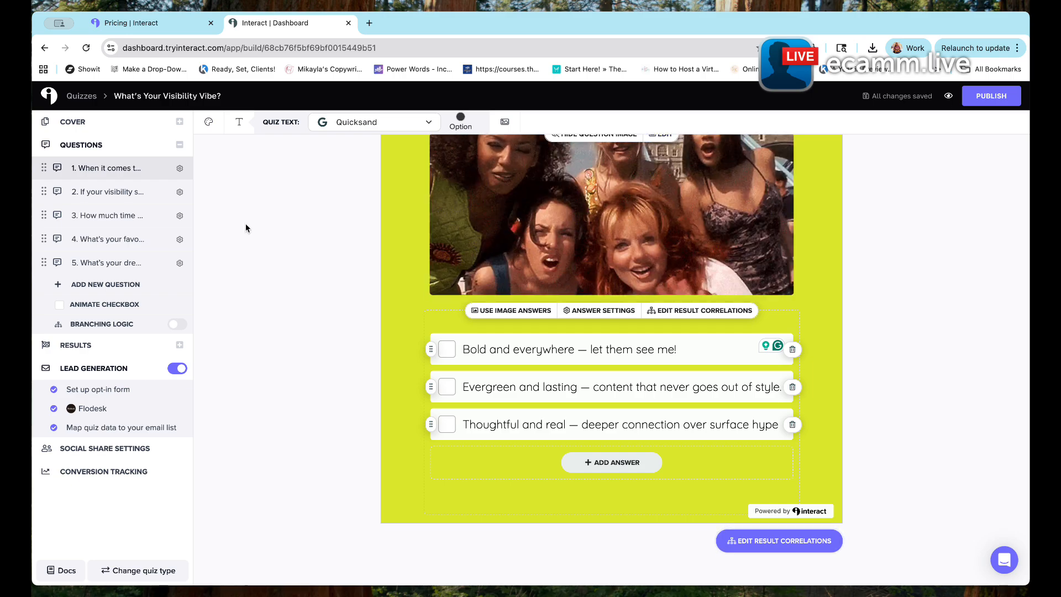
Step: Read through the "Podcasting: The TLC of Visibility" result page down to its call-to-action button
{"action": "left_click", "coordinate": [91, 345]}
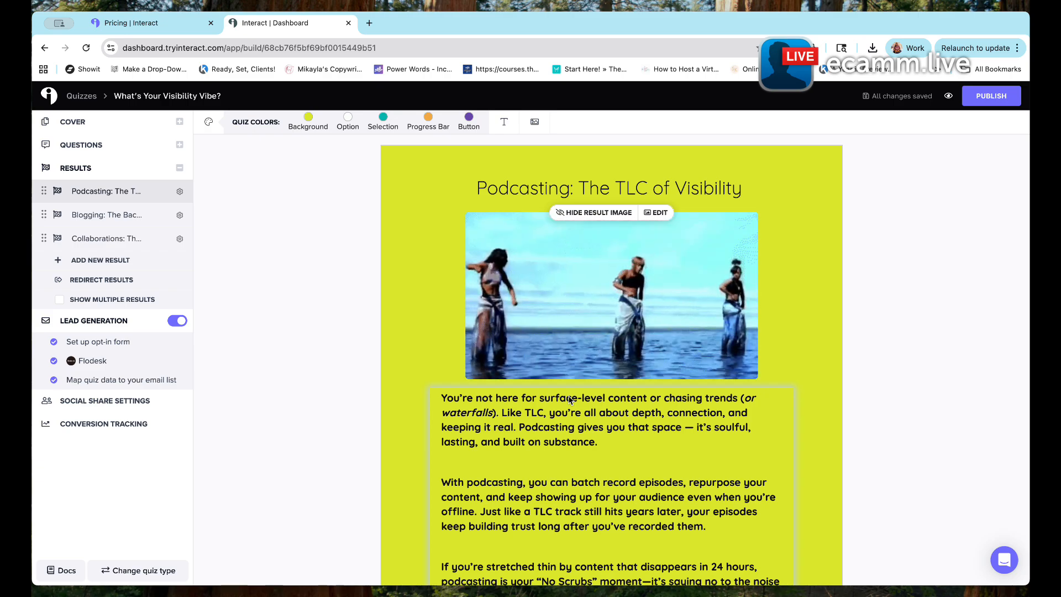
{"action": "scroll", "coordinate": [547, 441], "scroll_direction": "down", "scroll_amount": 2}
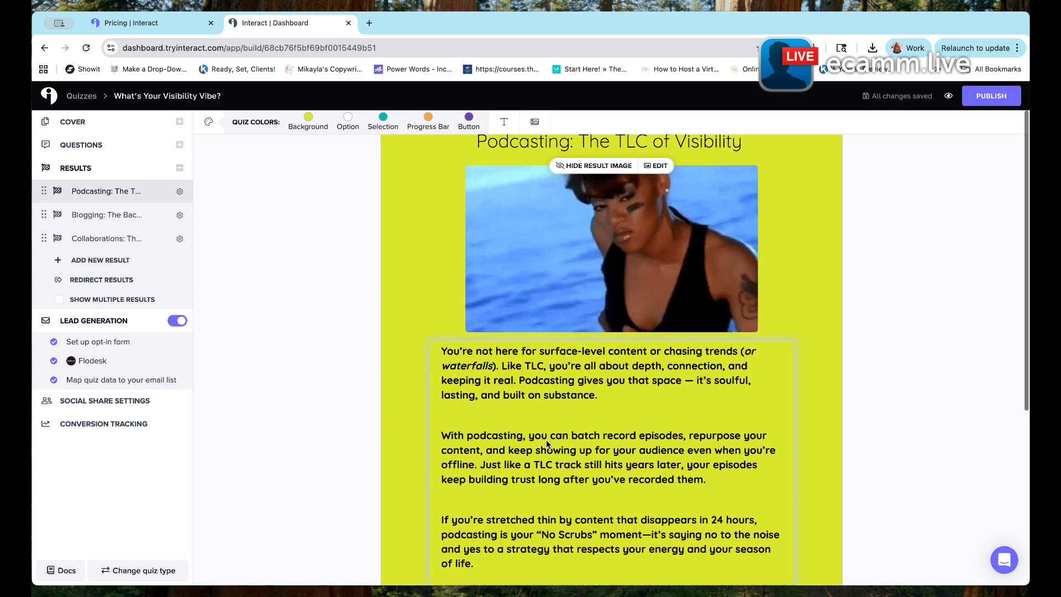
{"action": "scroll", "coordinate": [546, 439], "scroll_direction": "down", "scroll_amount": 5}
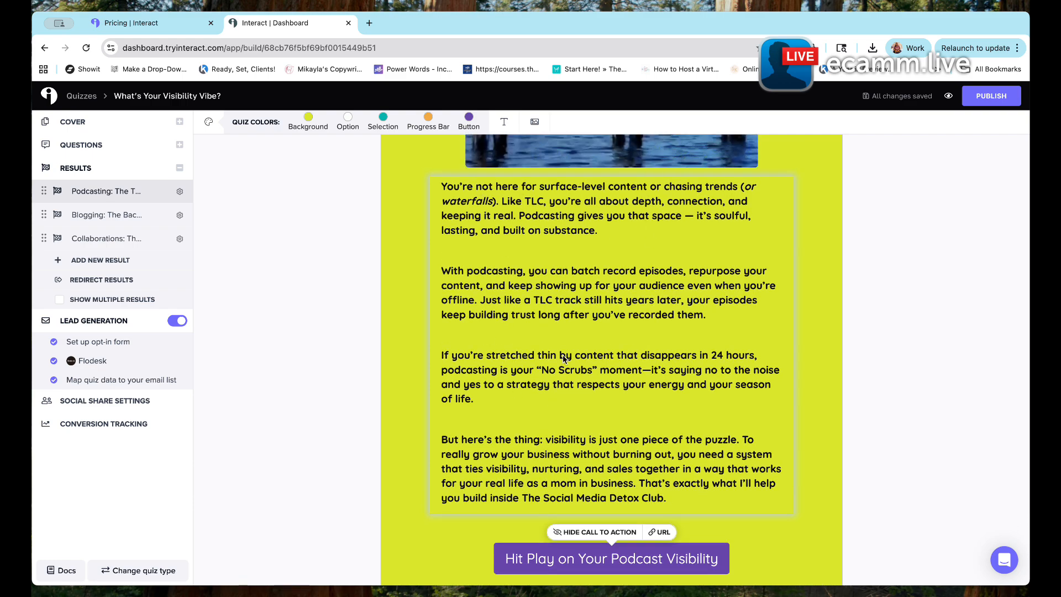
{"action": "scroll", "coordinate": [562, 355], "scroll_direction": "up", "scroll_amount": 2}
{"action": "scroll", "coordinate": [563, 358], "scroll_direction": "down", "scroll_amount": 3}
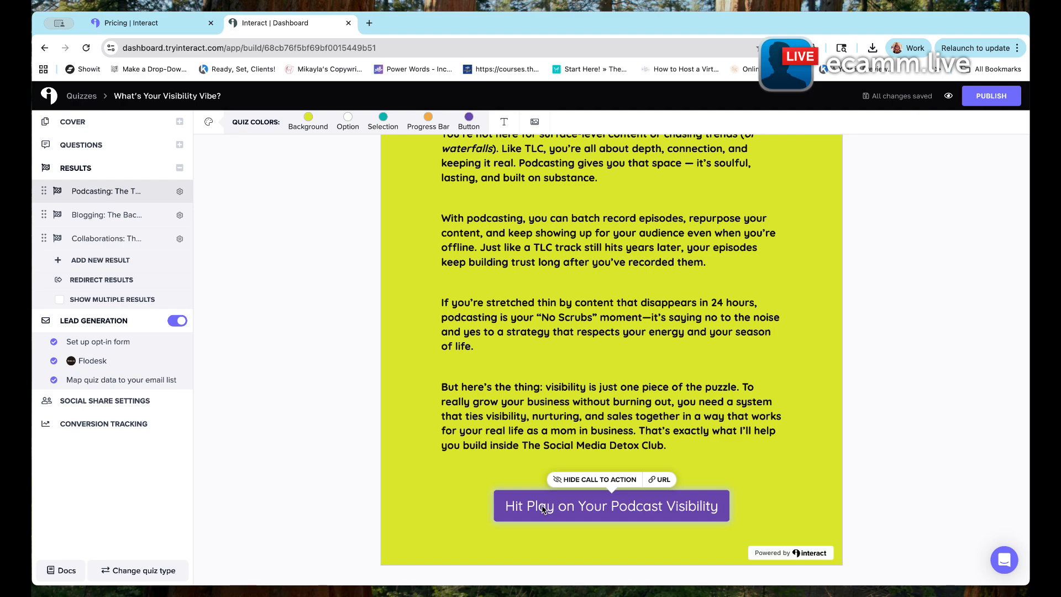
Step: Review the Blogging result page, and view the Collaborations result page
{"action": "left_click", "coordinate": [109, 217]}
{"action": "scroll", "coordinate": [458, 265], "scroll_direction": "up", "scroll_amount": 5}
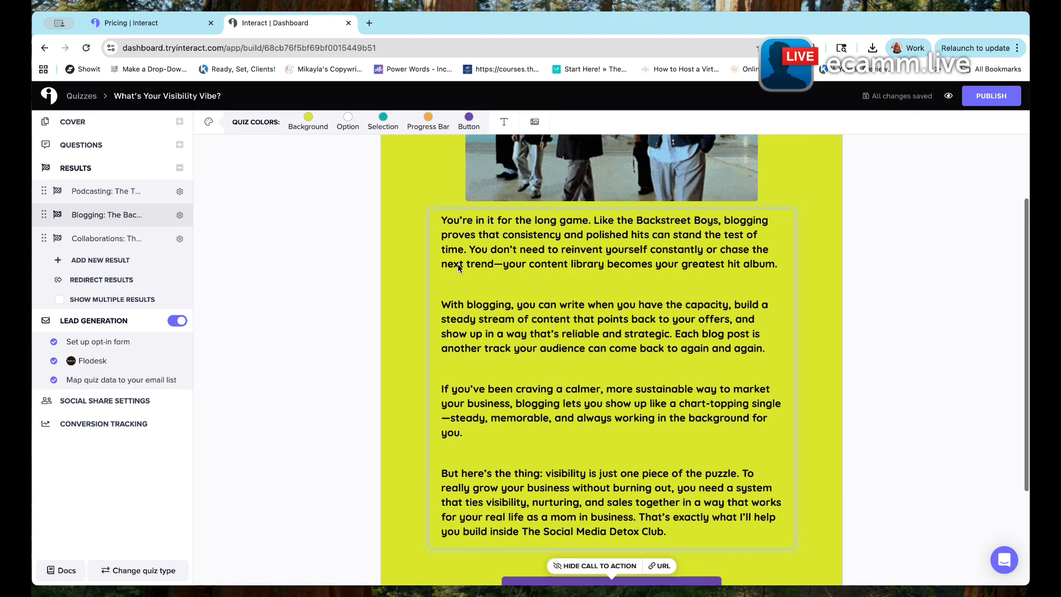
{"action": "scroll", "coordinate": [457, 269], "scroll_direction": "down", "scroll_amount": 2}
{"action": "left_click", "coordinate": [111, 242]}
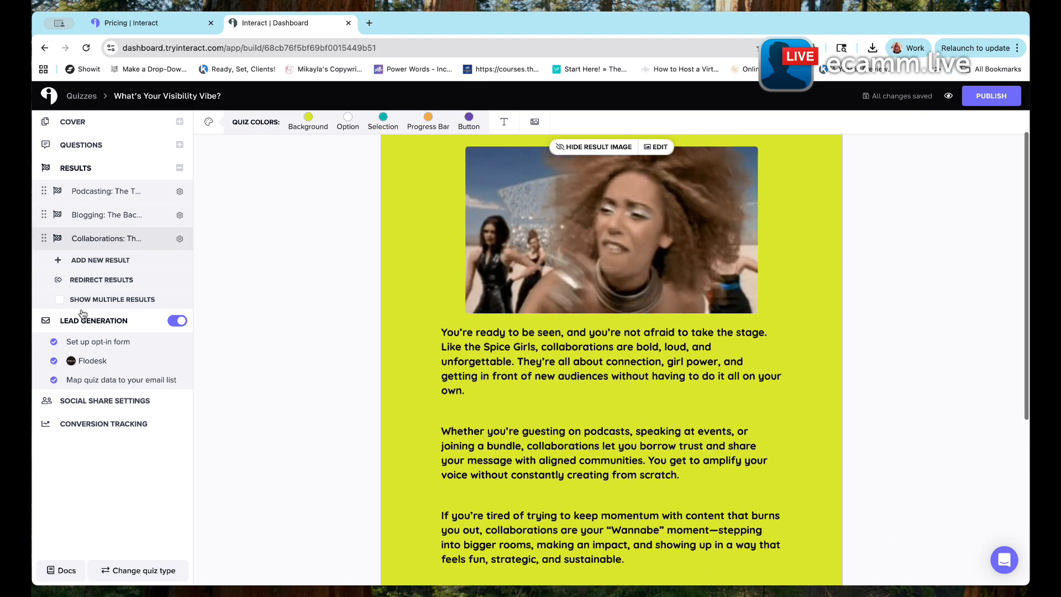
Step: Examine the lead generation opt-in form's contact fields, form settings and form content
{"action": "left_click", "coordinate": [92, 342]}
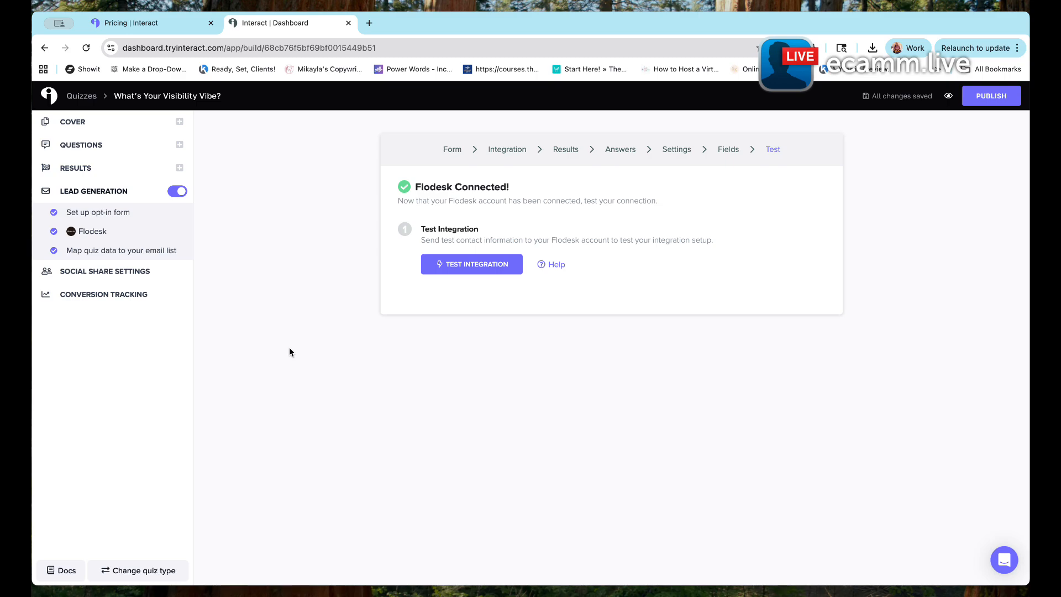
{"action": "left_click", "coordinate": [451, 149]}
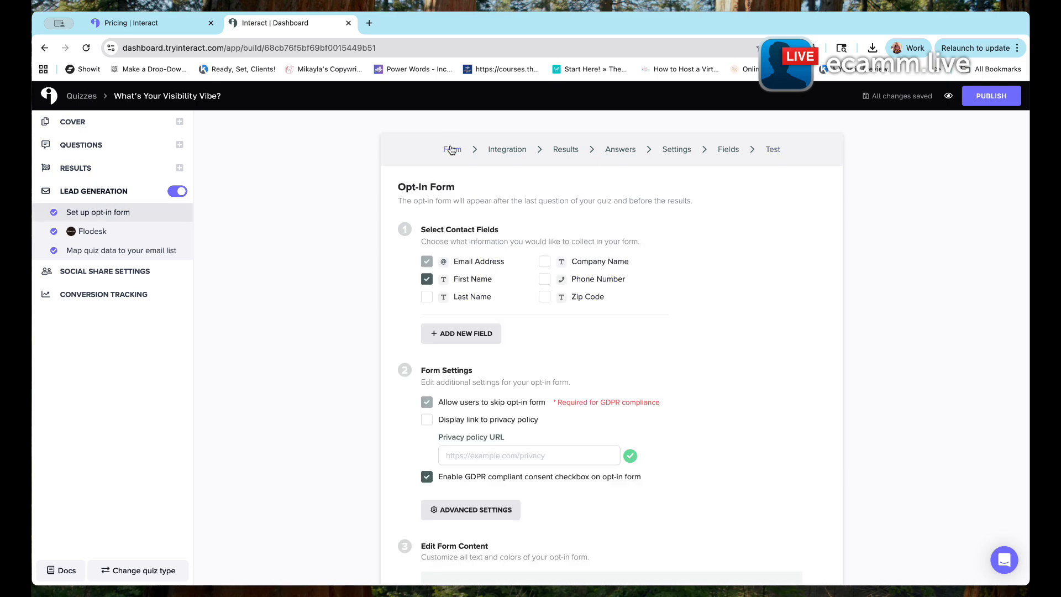
{"action": "scroll", "coordinate": [708, 313], "scroll_direction": "down", "scroll_amount": 3}
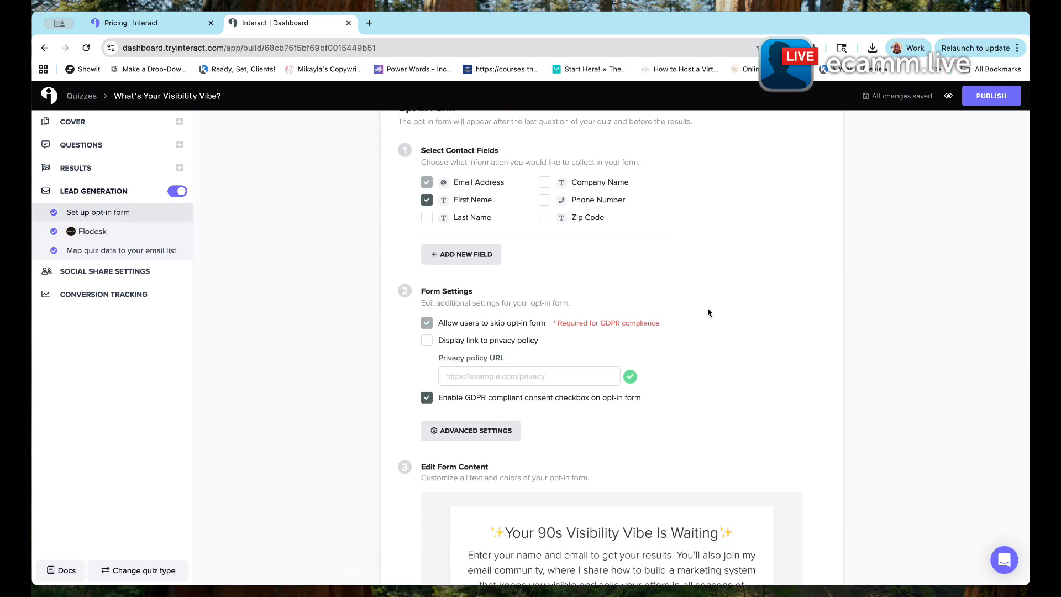
{"action": "scroll", "coordinate": [707, 312], "scroll_direction": "down", "scroll_amount": 8}
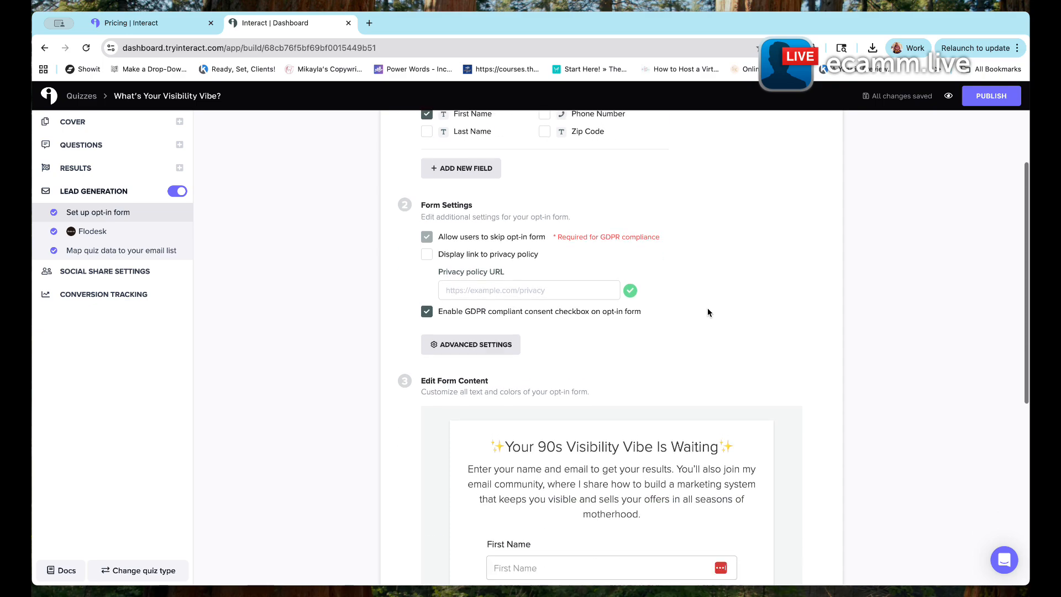
{"action": "scroll", "coordinate": [604, 420], "scroll_direction": "down", "scroll_amount": 1}
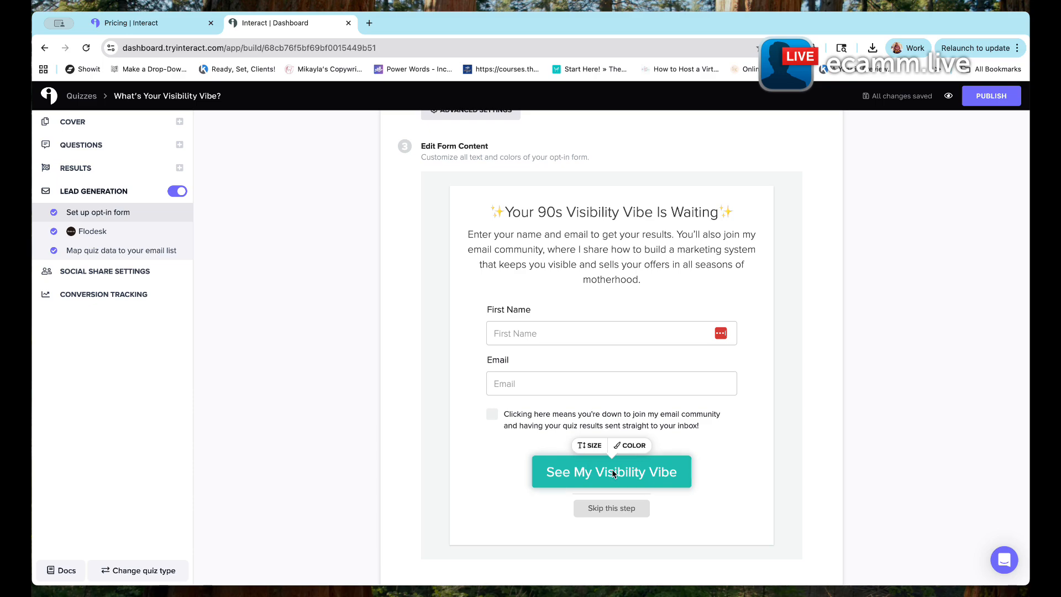
Step: Return to the start of the opt-in form, and view the Flodesk integration and the email list actions for the quiz results
{"action": "scroll", "coordinate": [613, 473], "scroll_direction": "up", "scroll_amount": 1}
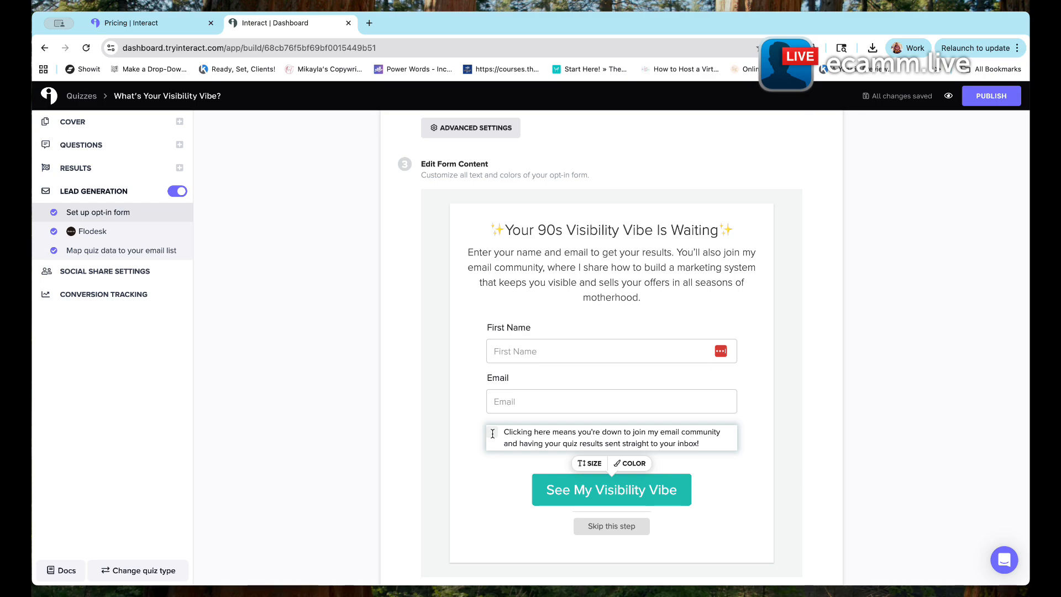
{"action": "scroll", "coordinate": [493, 434], "scroll_direction": "up", "scroll_amount": 7}
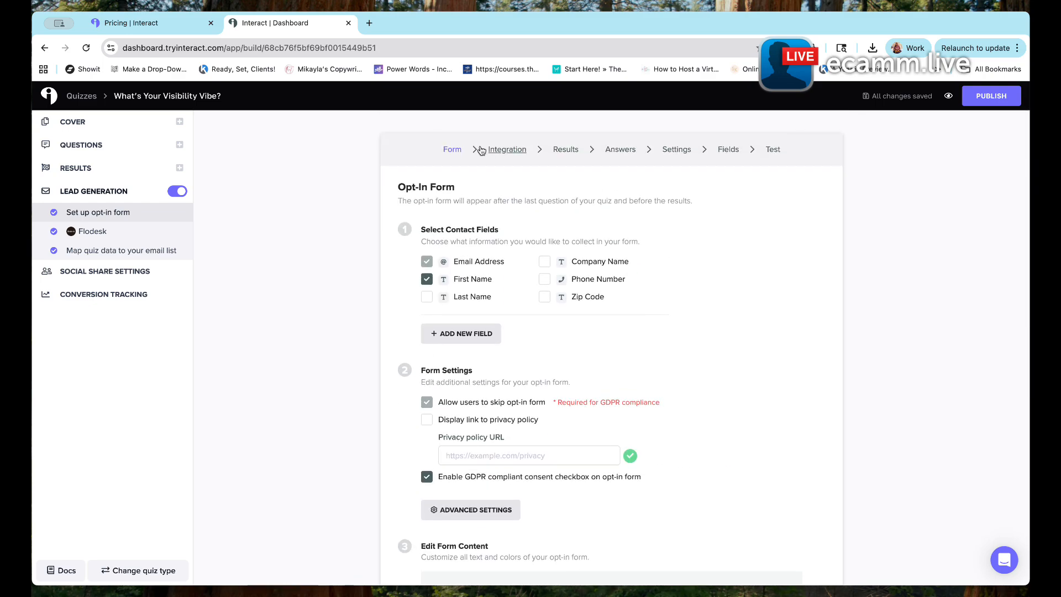
{"action": "left_click", "coordinate": [513, 154]}
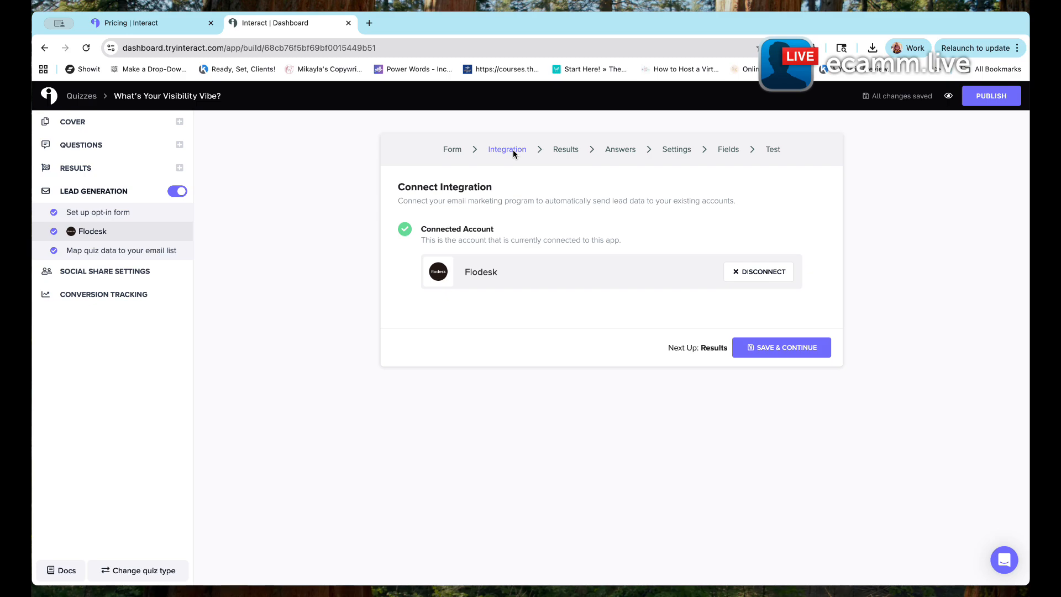
{"action": "left_click", "coordinate": [563, 150]}
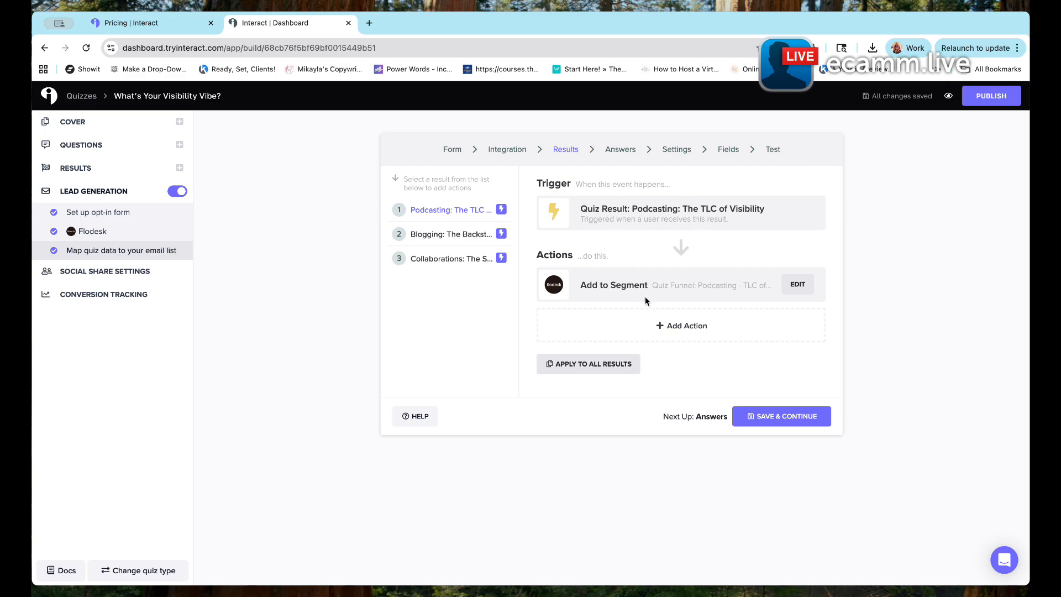
Step: Inspect the rest of the email list mapping, from answer actions and Flodesk settings to form field mapping and the integration test
{"action": "left_click", "coordinate": [624, 149]}
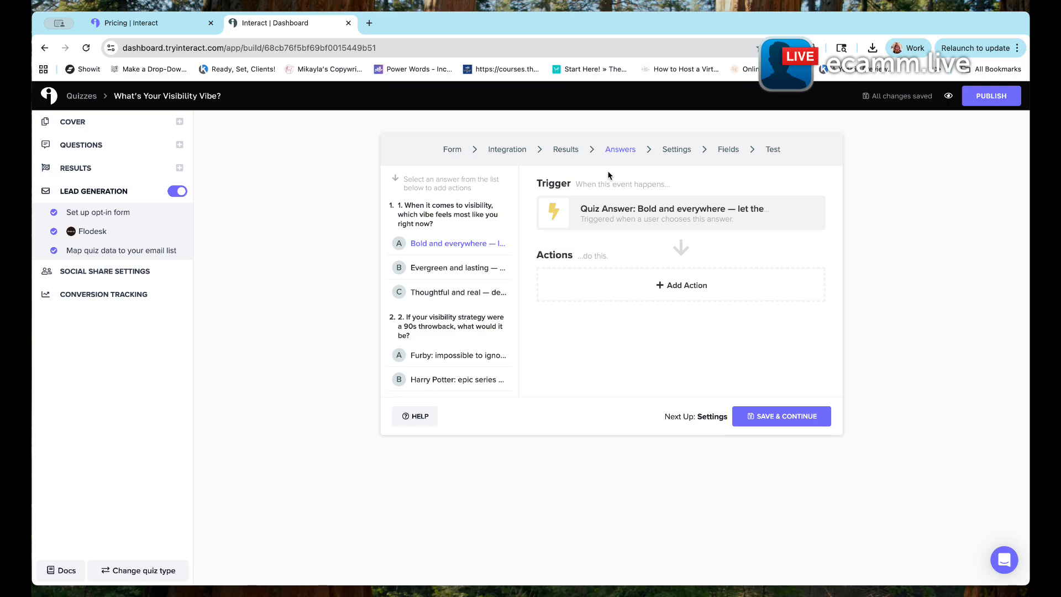
{"action": "left_click", "coordinate": [675, 151]}
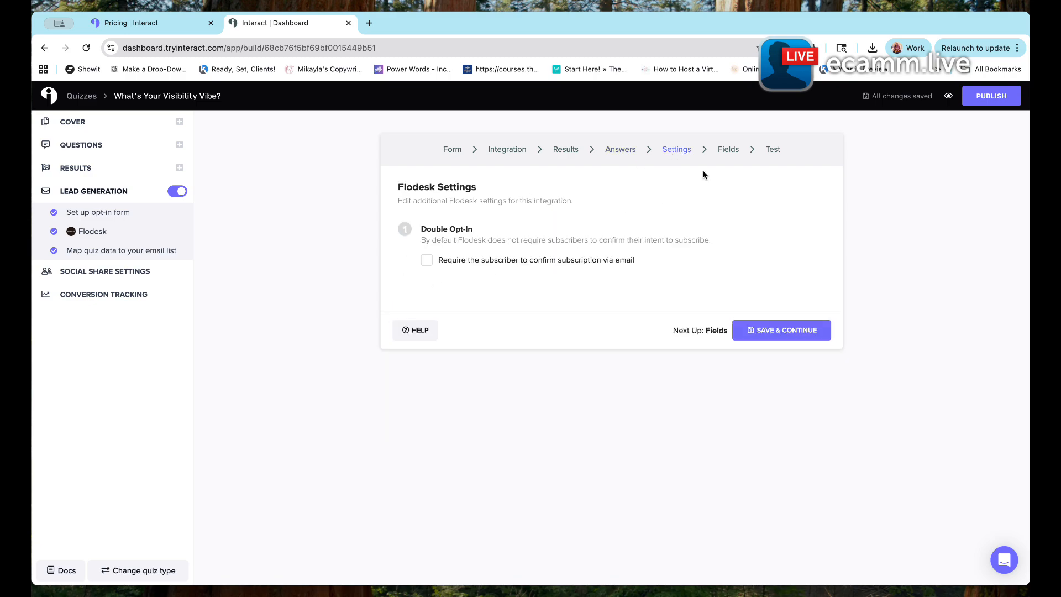
{"action": "left_click", "coordinate": [728, 150]}
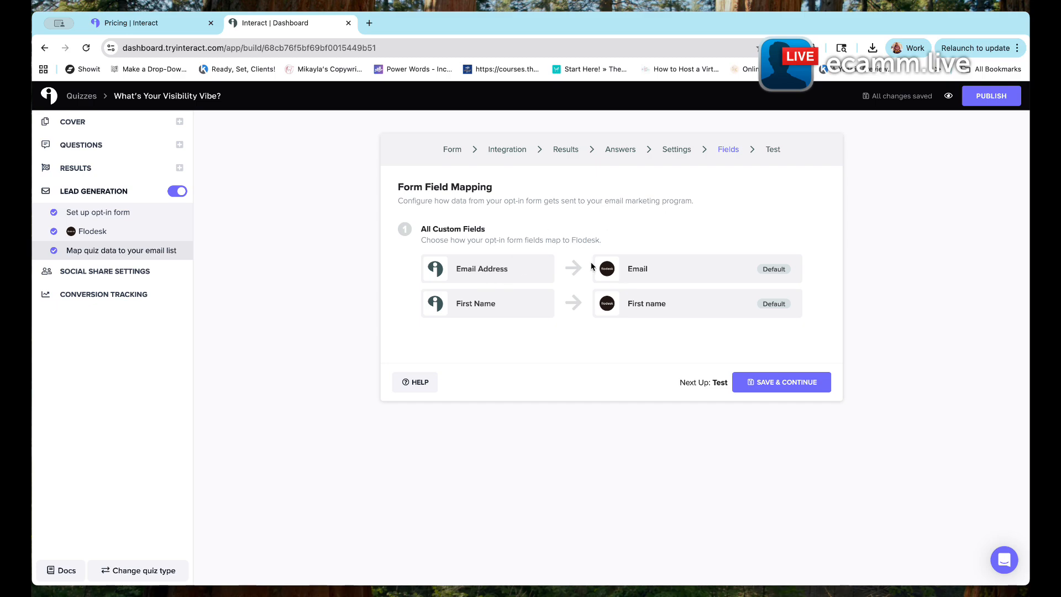
{"action": "left_click", "coordinate": [772, 149]}
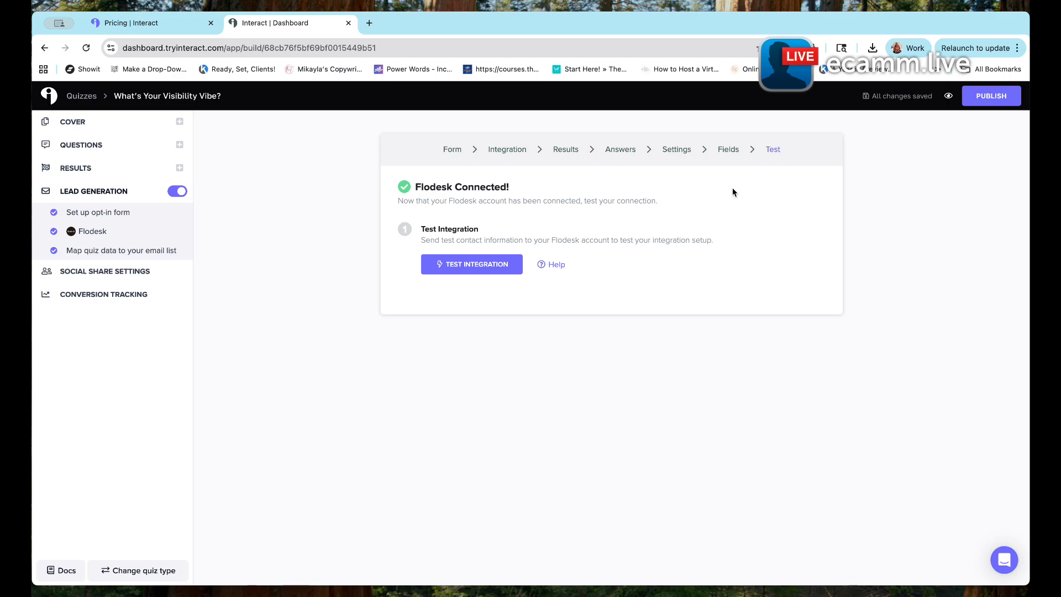
Step: View the quiz's social share settings and its conversion tracking page
{"action": "left_click", "coordinate": [139, 272]}
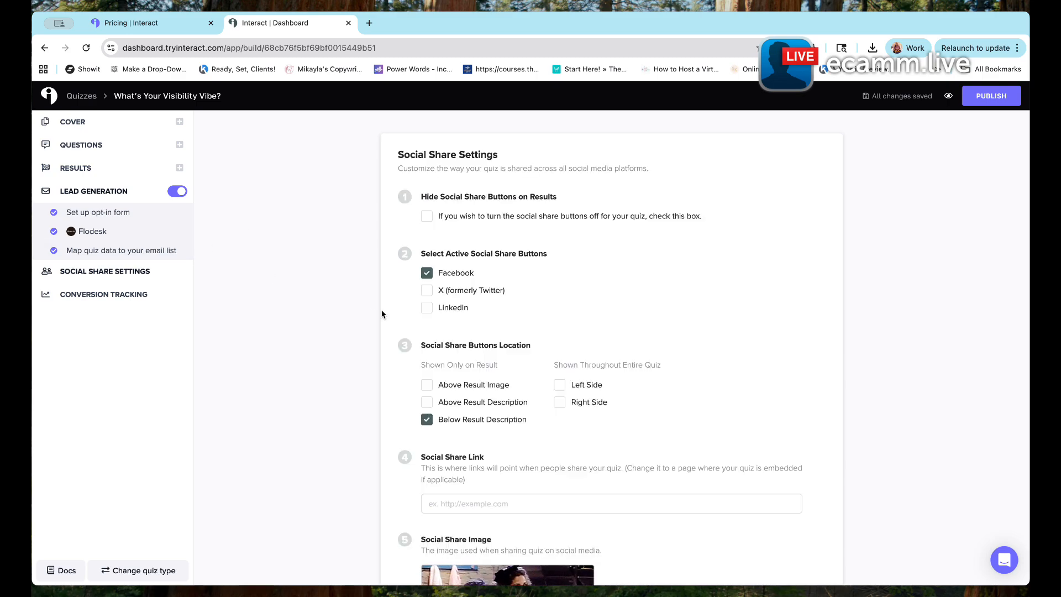
{"action": "left_click", "coordinate": [122, 301]}
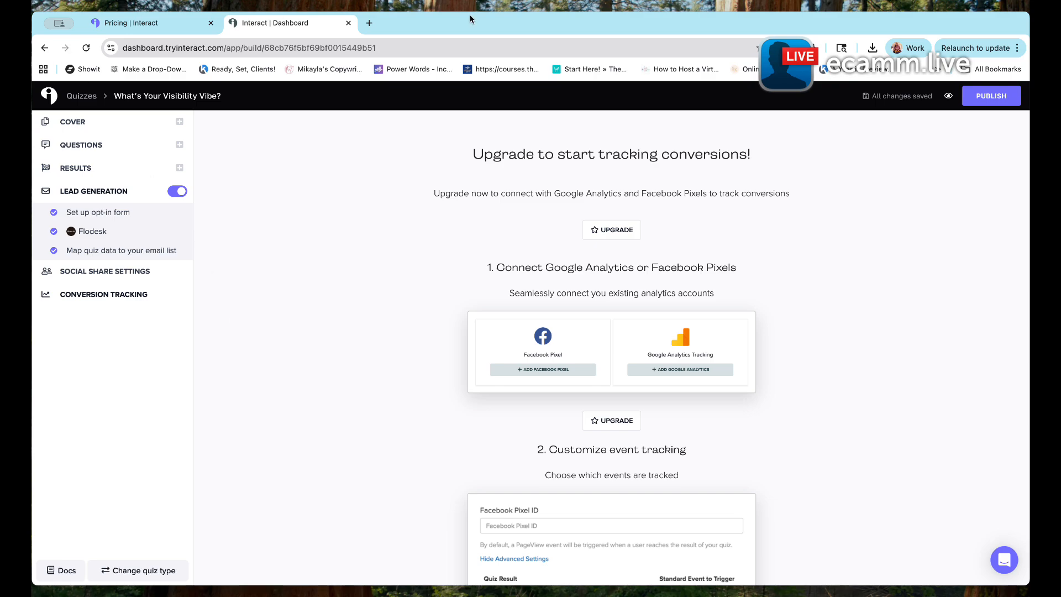
{"action": "left_click_drag", "start_coordinate": [488, 23], "coordinate": [496, 24]}
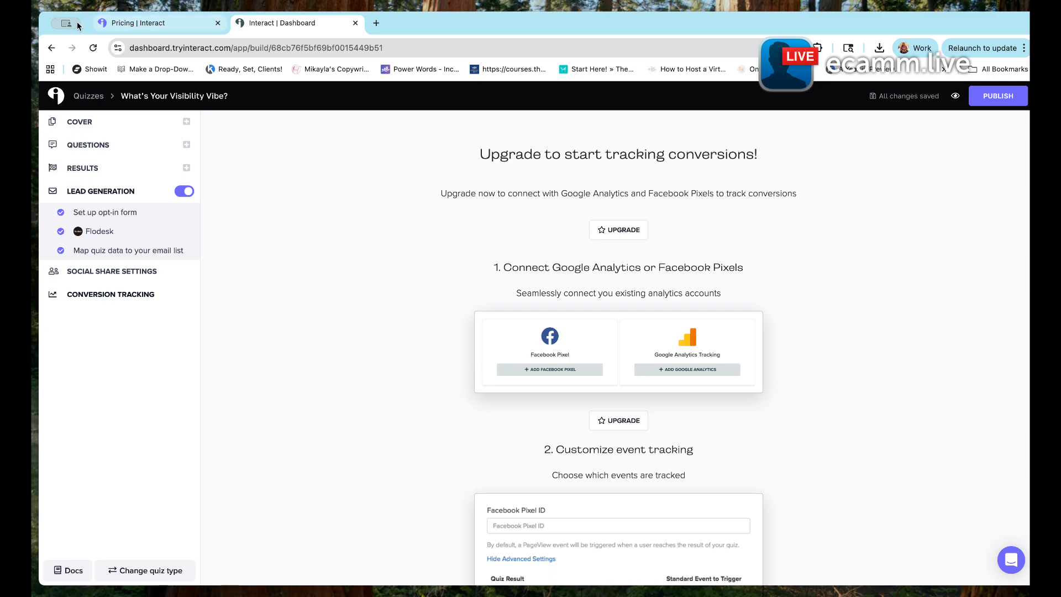